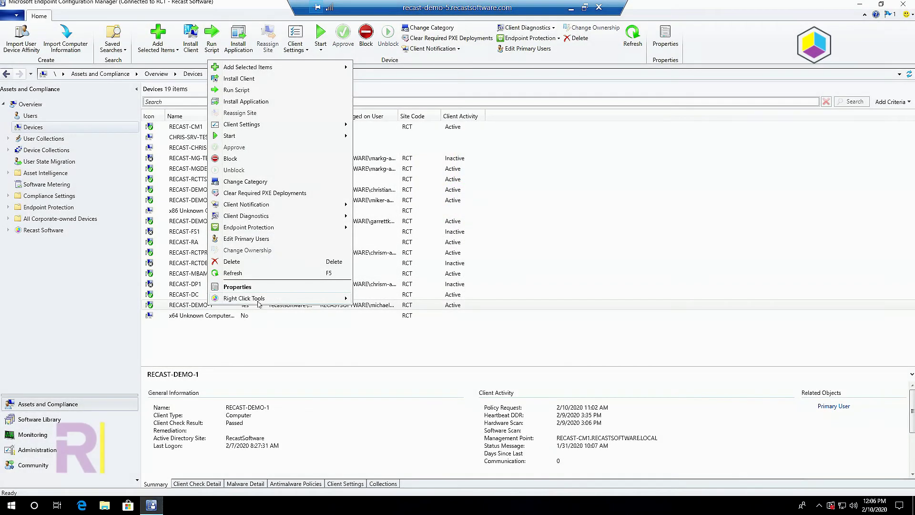
Open Right Click Tools > Kiosk Manager > Manage Profiles for device RECAST-DEMO-1.
{"action": "mouse_move", "coordinate": [334, 299]}
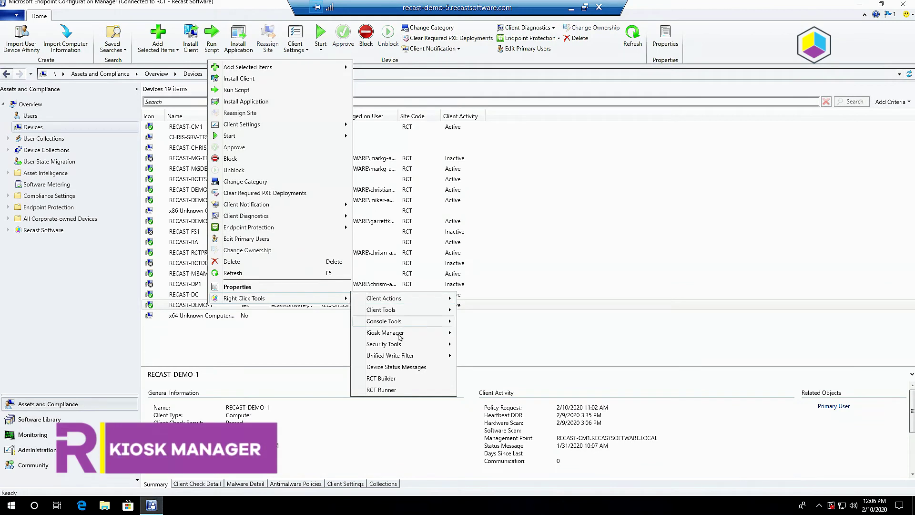
{"action": "mouse_move", "coordinate": [400, 333]}
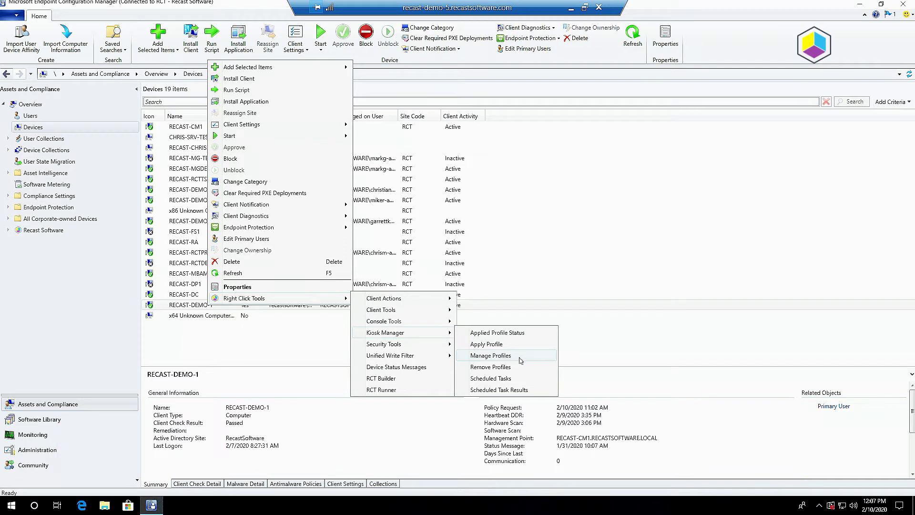
{"action": "left_click", "coordinate": [491, 357]}
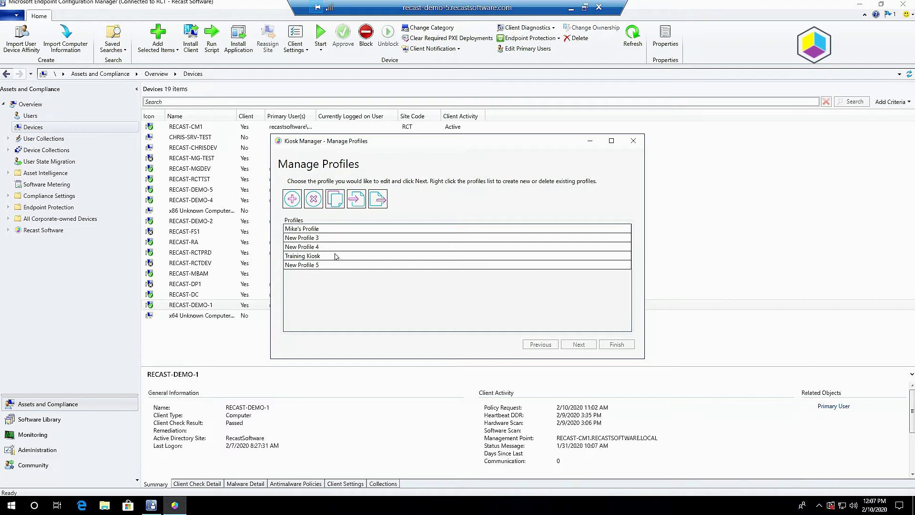
Select New Profile 3 and go past Selected Configurations to the Automatic Login page.
{"action": "left_click", "coordinate": [315, 238]}
{"action": "left_click", "coordinate": [579, 344]}
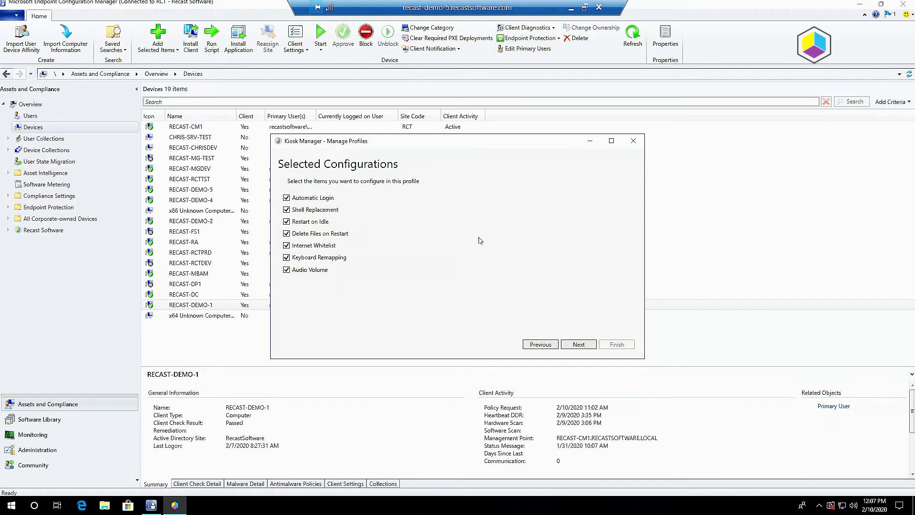
{"action": "left_click", "coordinate": [578, 346]}
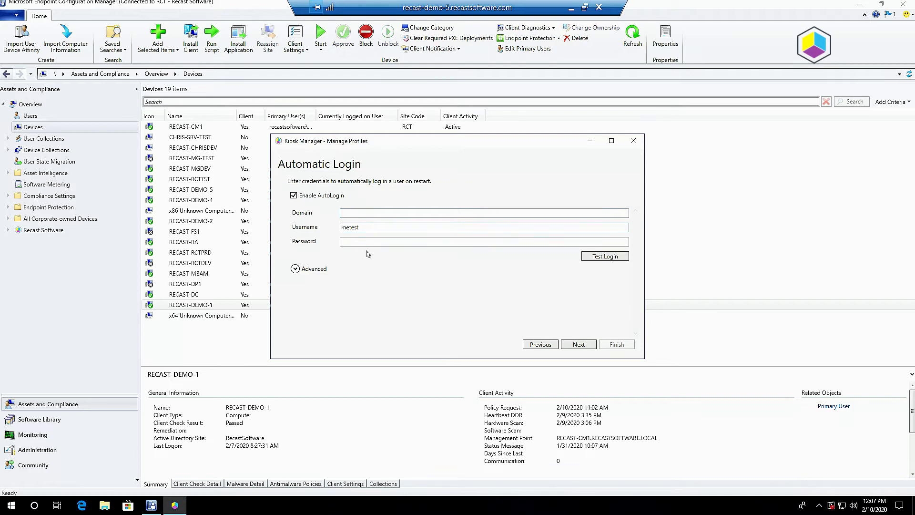
Expand the Advanced auto-login options, then continue to the Replace Shell page.
{"action": "left_click", "coordinate": [295, 269]}
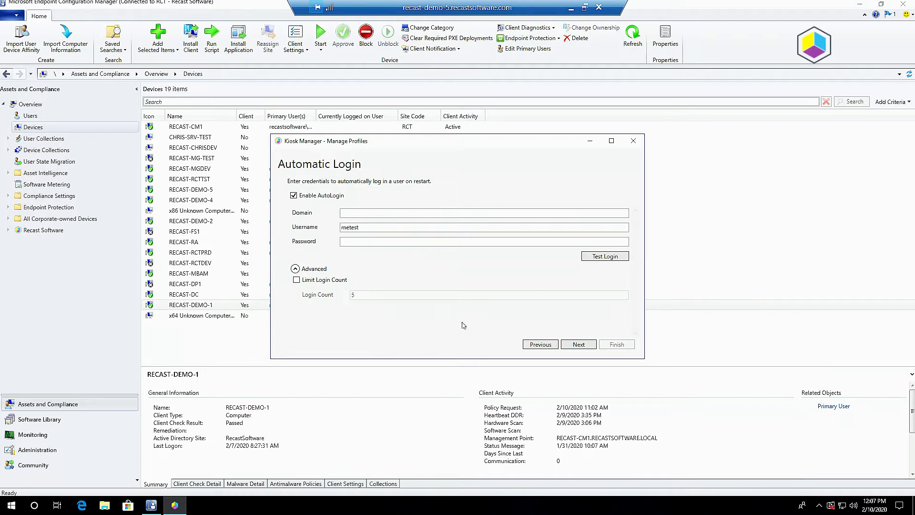
{"action": "left_click", "coordinate": [580, 345]}
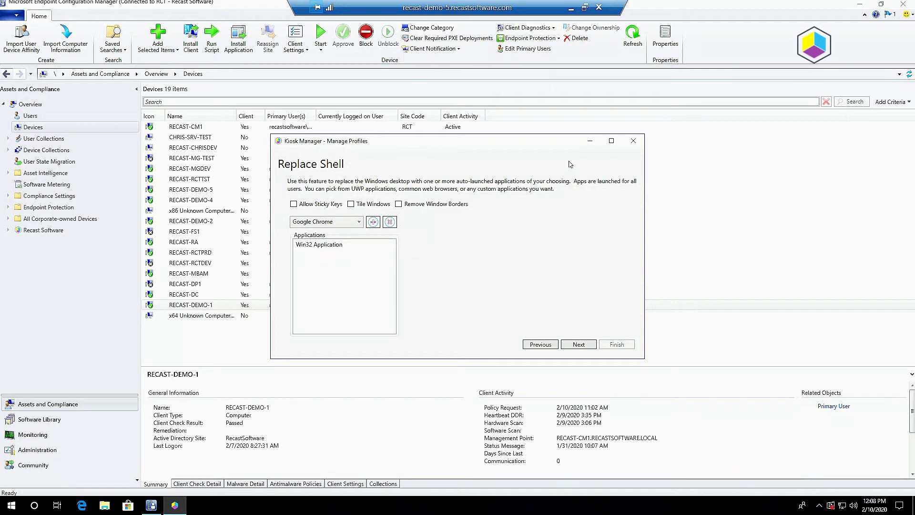
Add UWP Application and Google Chrome to the shell applications list.
{"action": "left_click", "coordinate": [335, 222]}
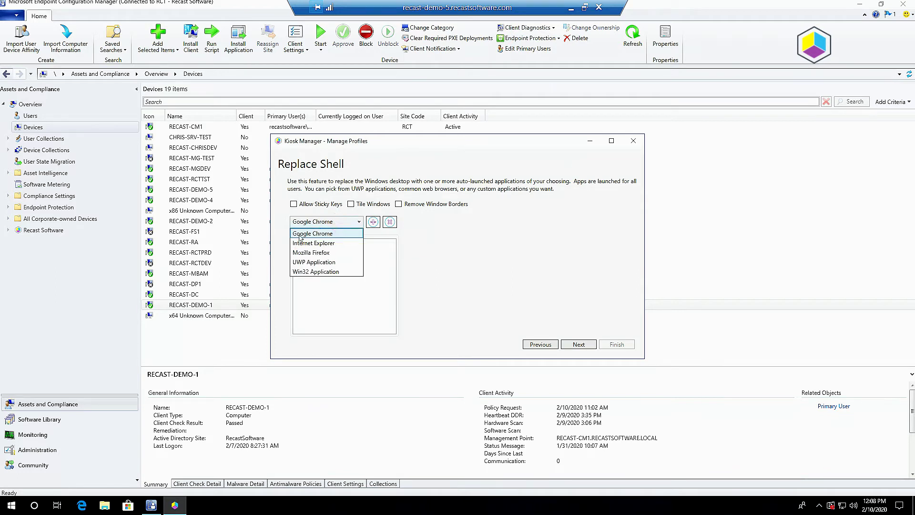
{"action": "left_click", "coordinate": [329, 263]}
{"action": "left_click", "coordinate": [373, 222]}
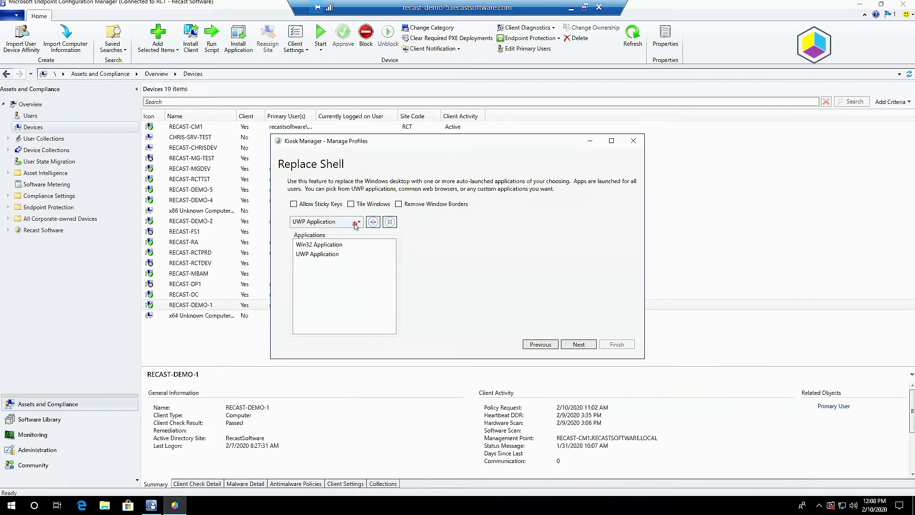
{"action": "left_click", "coordinate": [356, 222]}
{"action": "left_click", "coordinate": [331, 234]}
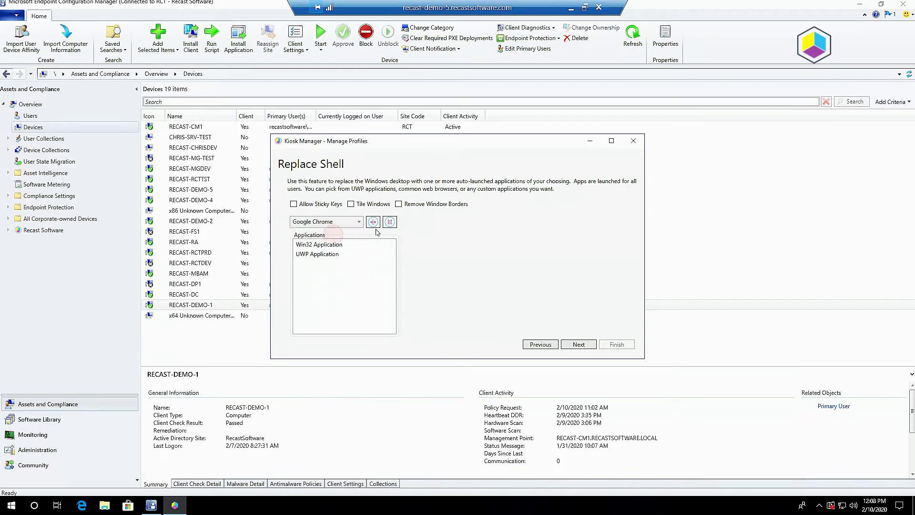
{"action": "left_click", "coordinate": [374, 222]}
Review Win32 Application's launch delay, Normal window style and close behaviour, then UWP's settings.
{"action": "left_click", "coordinate": [310, 245]}
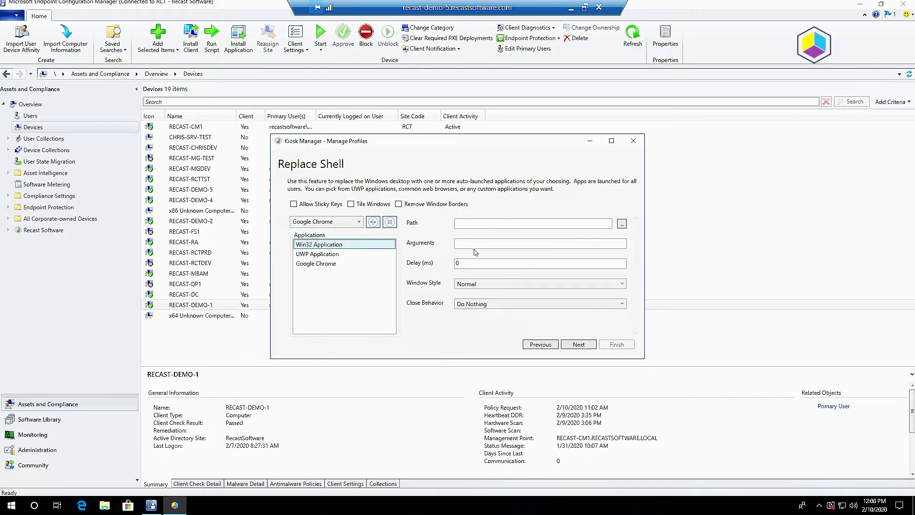
{"action": "left_click", "coordinate": [464, 263]}
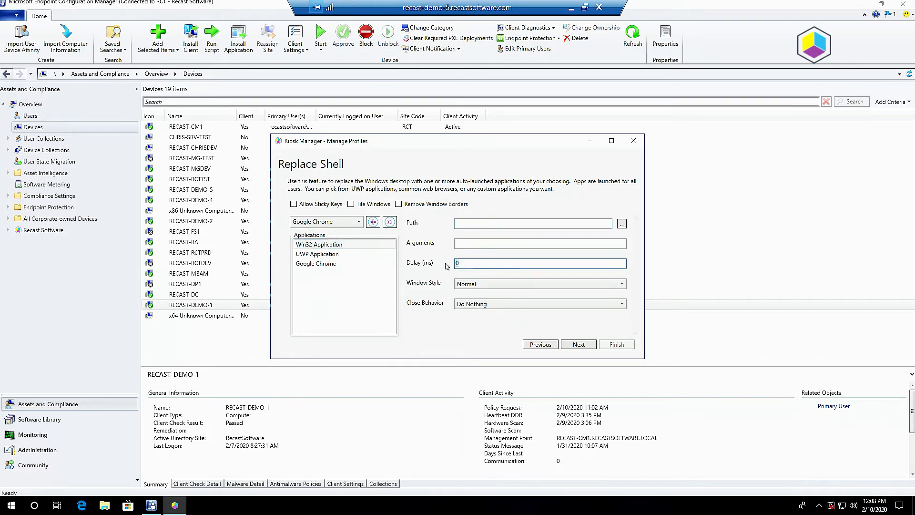
{"action": "mouse_move", "coordinate": [441, 270]}
{"action": "left_click", "coordinate": [486, 285]}
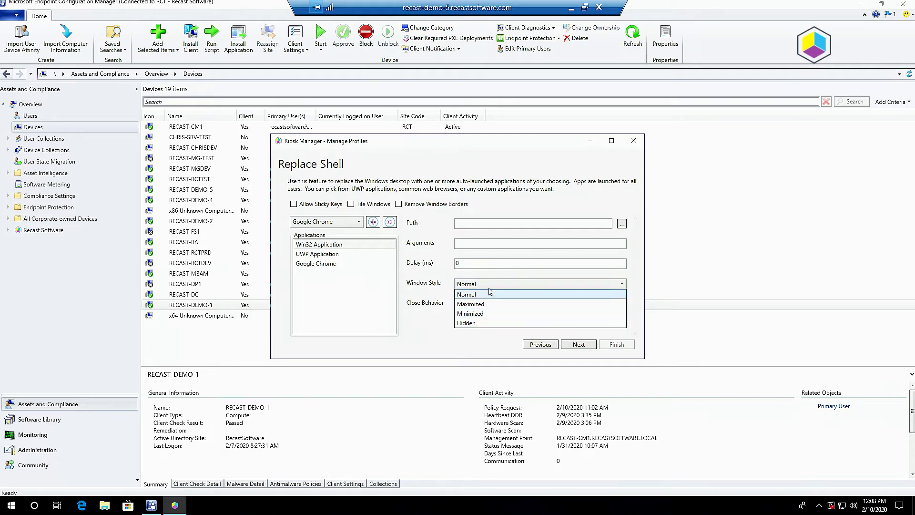
{"action": "left_click", "coordinate": [489, 293]}
{"action": "left_click", "coordinate": [498, 305]}
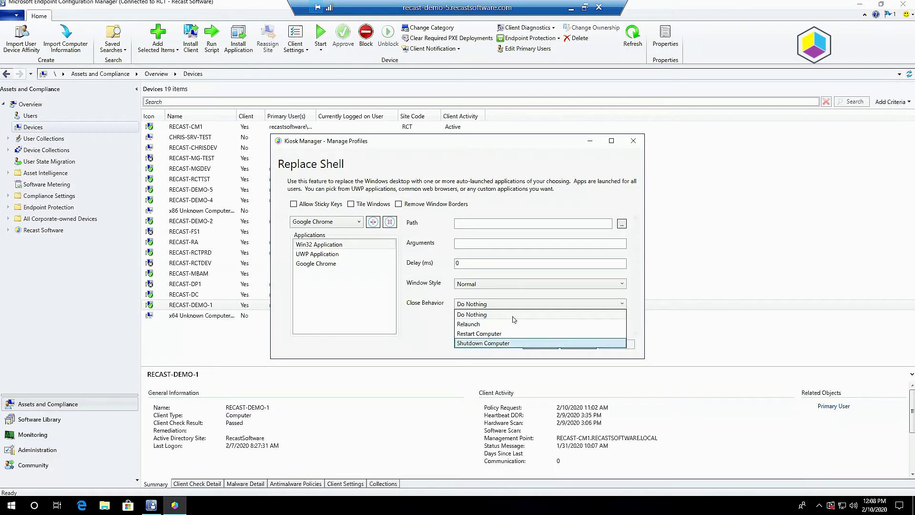
{"action": "left_click", "coordinate": [317, 258]}
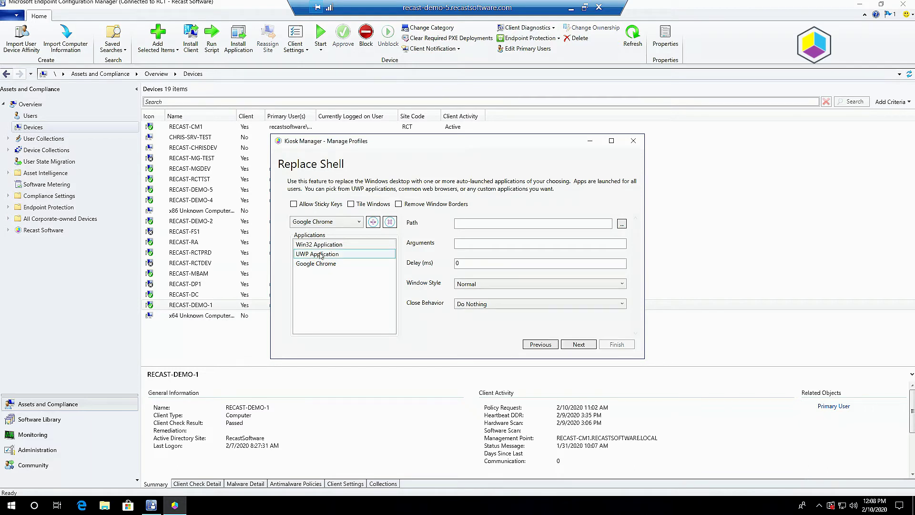
Inspect Google Chrome's launch settings and Launch URL, then continue to Restart on Idle.
{"action": "left_click", "coordinate": [317, 263]}
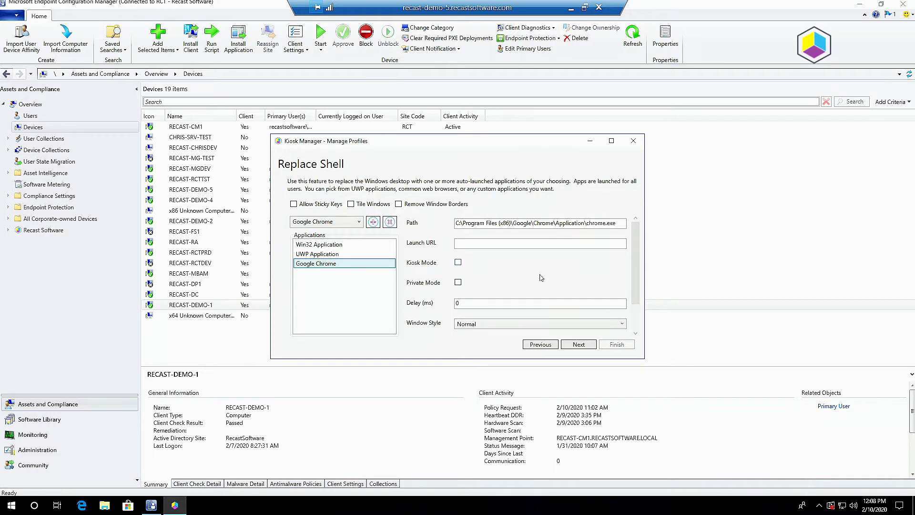
{"action": "left_click", "coordinate": [460, 243]}
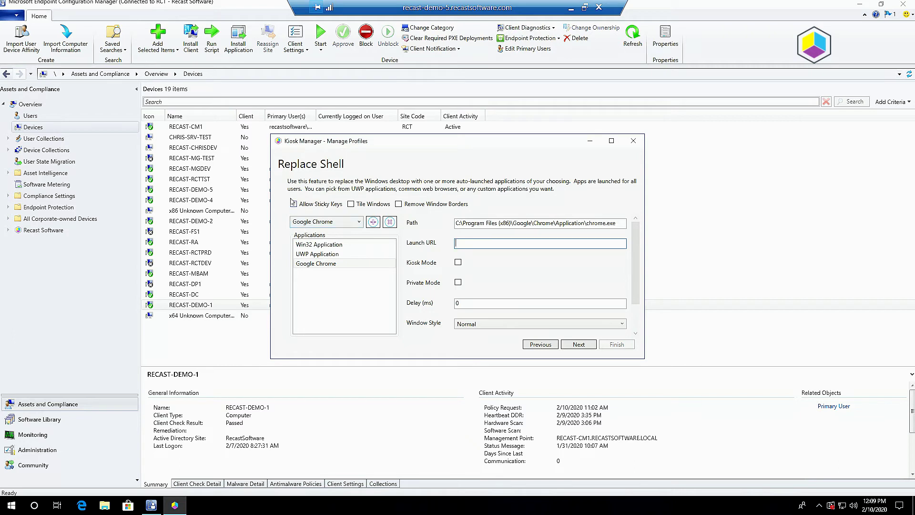
{"action": "left_click", "coordinate": [583, 346]}
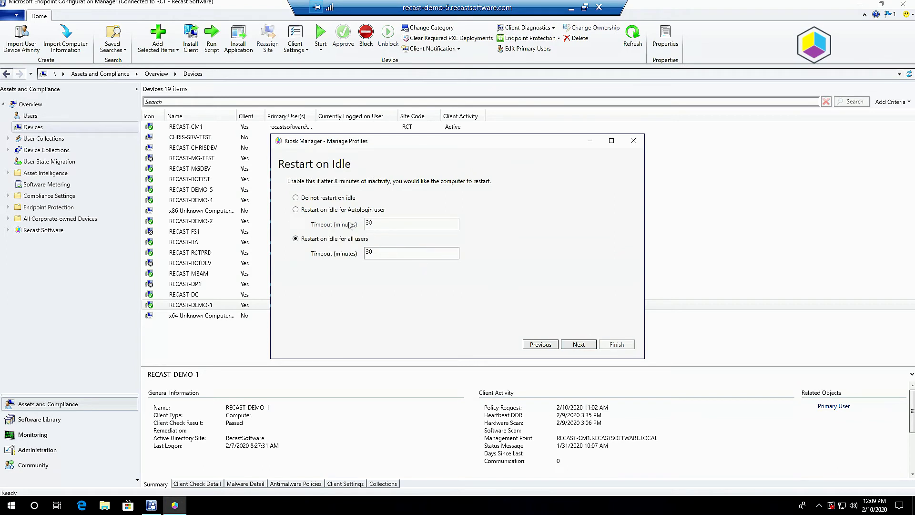
Set restart on idle for the Autologin user only, 30 minutes, and continue.
{"action": "left_click", "coordinate": [314, 211]}
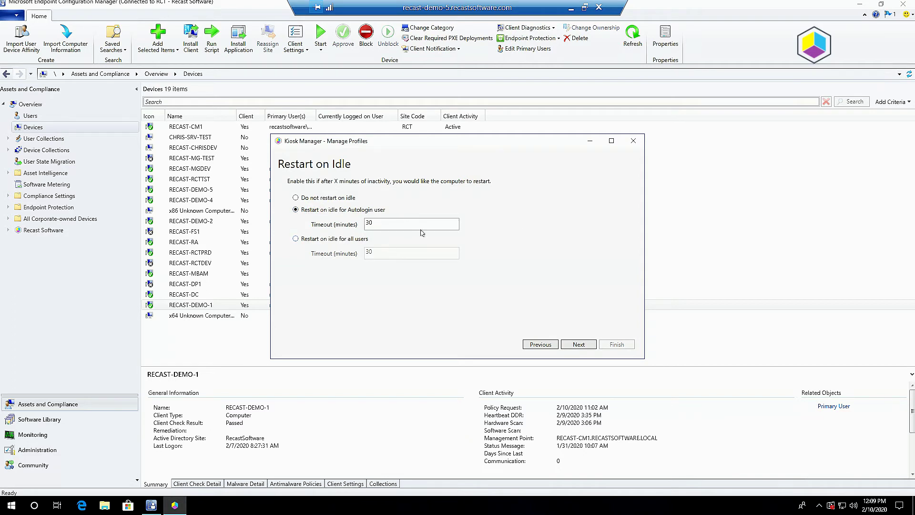
{"action": "left_click", "coordinate": [590, 346]}
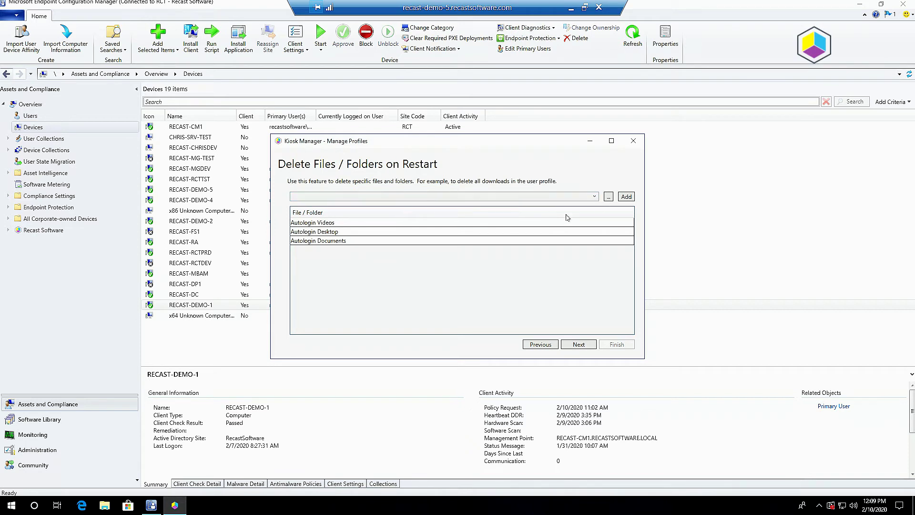
Leave Autologin Videos, Desktop and Documents unchanged as deleted folders and continue to URL Whitelist.
{"action": "left_click", "coordinate": [595, 197]}
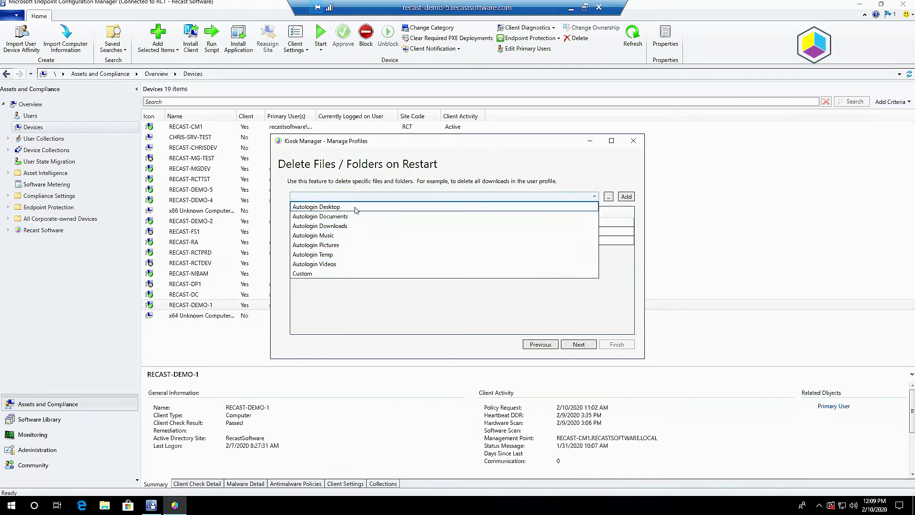
{"action": "left_click", "coordinate": [563, 171]}
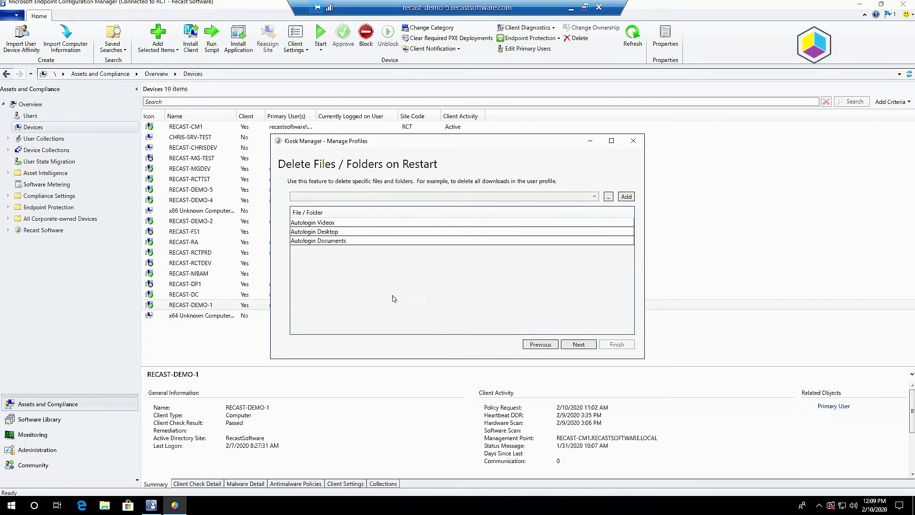
{"action": "left_click", "coordinate": [584, 346]}
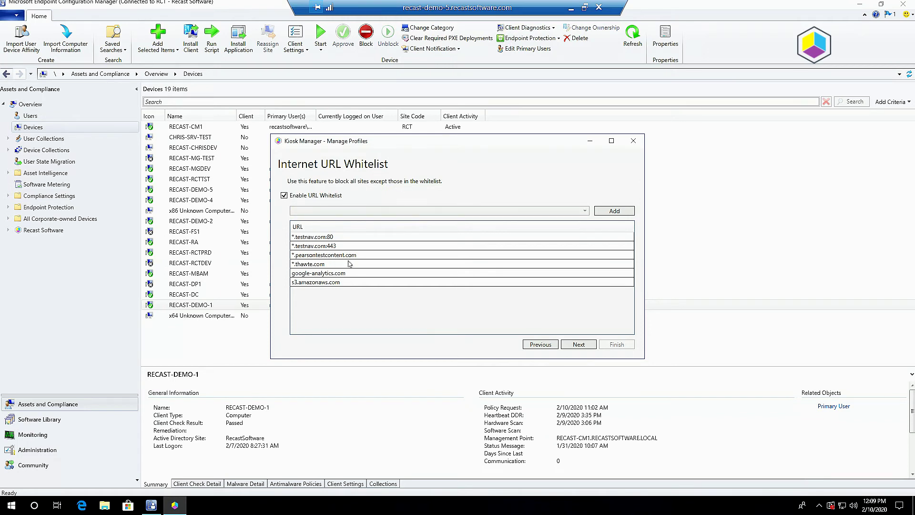
Pick Custom from the whitelist URL presets, keeping the seven sites, and continue.
{"action": "left_click", "coordinate": [585, 212]}
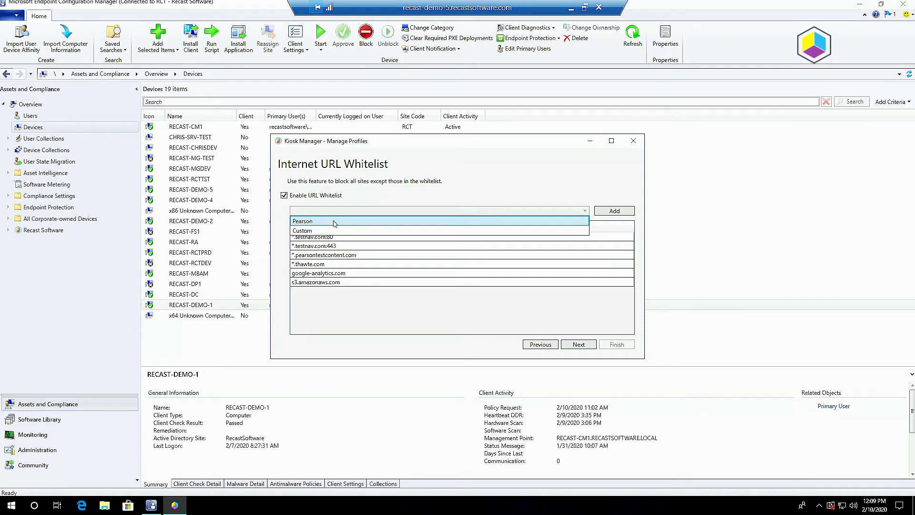
{"action": "left_click", "coordinate": [310, 230]}
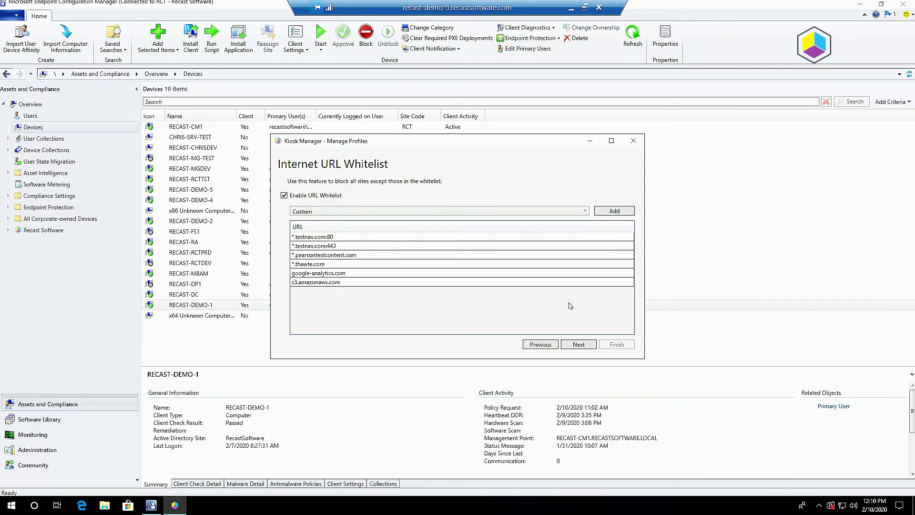
{"action": "left_click", "coordinate": [579, 345]}
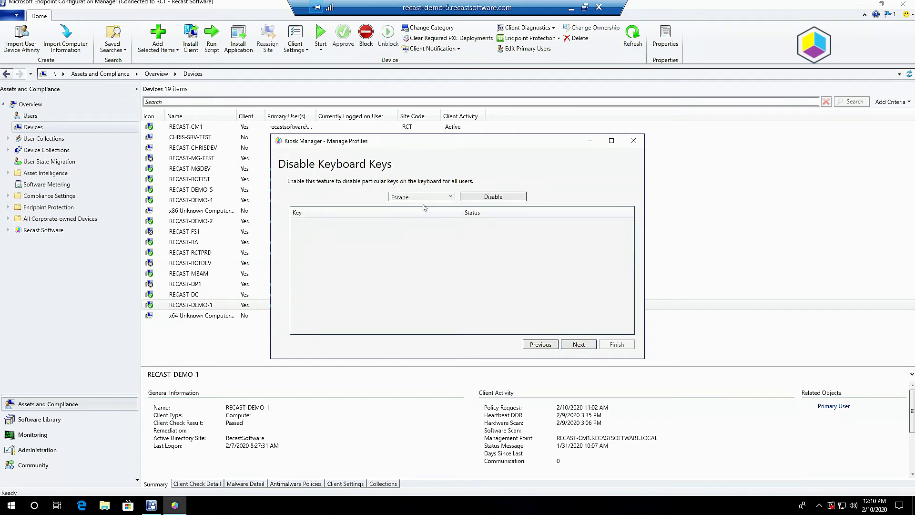
Browse the disable-key list, leave every key enabled, and continue to Audio Configuration.
{"action": "left_click", "coordinate": [450, 196]}
{"action": "scroll", "coordinate": [426, 290], "scroll_direction": "down", "scroll_amount": 5}
{"action": "scroll", "coordinate": [426, 291], "scroll_direction": "down", "scroll_amount": 4}
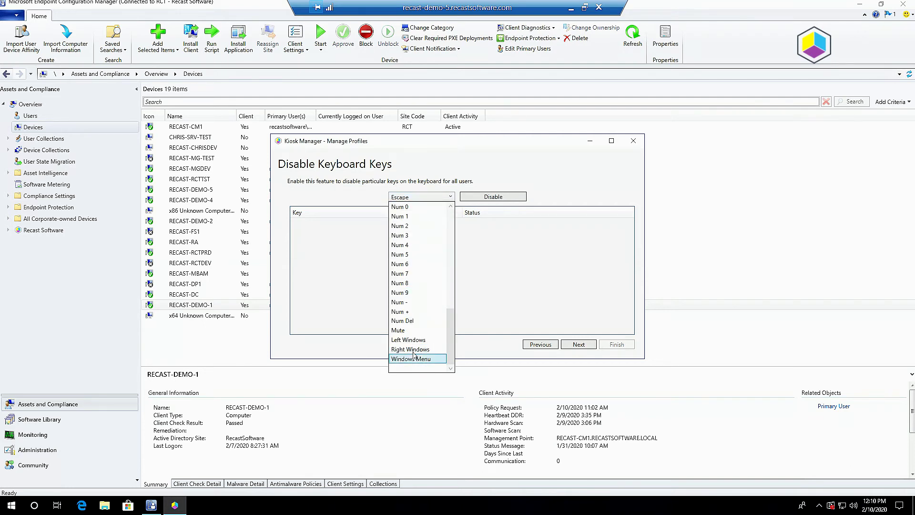
{"action": "scroll", "coordinate": [418, 349], "scroll_direction": "up", "scroll_amount": 5}
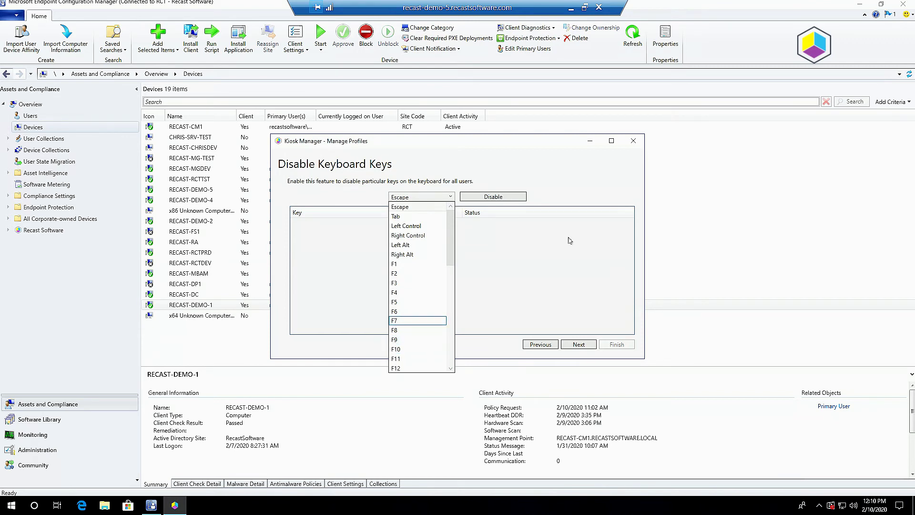
{"action": "left_click", "coordinate": [600, 192]}
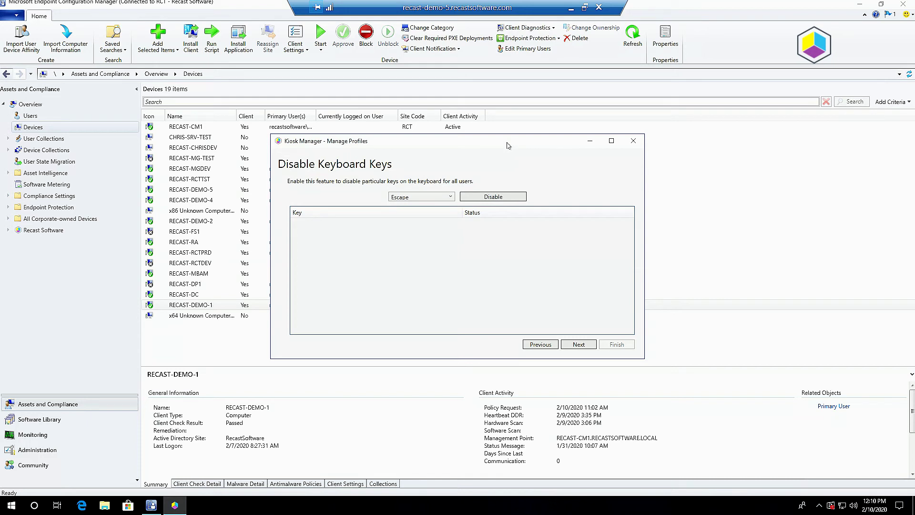
{"action": "left_click", "coordinate": [581, 345]}
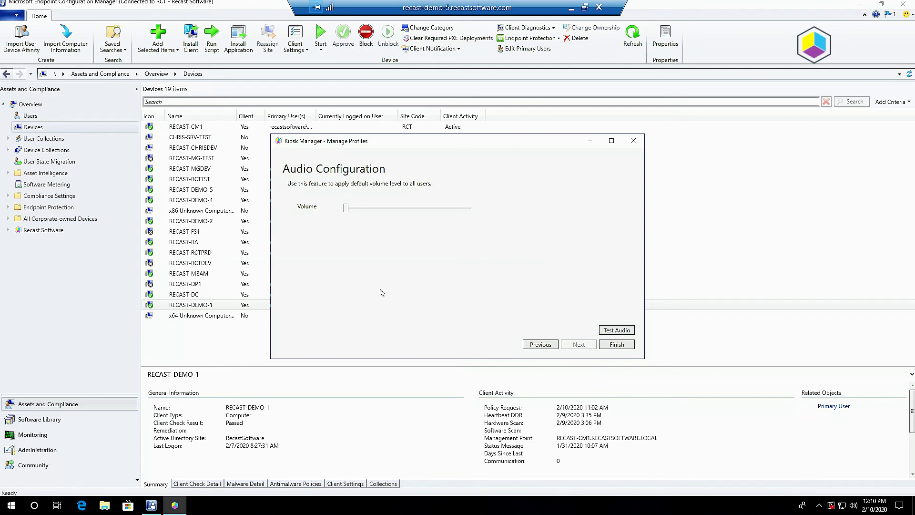
Move the volume slider up and back to minimum, play Test Audio twice, and finish the profile.
{"action": "left_click_drag", "start_coordinate": [347, 208], "coordinate": [390, 209]}
{"action": "left_click_drag", "start_coordinate": [389, 209], "coordinate": [345, 211]}
{"action": "left_click", "coordinate": [615, 330]}
{"action": "left_click", "coordinate": [615, 330]}
{"action": "left_click", "coordinate": [628, 345]}
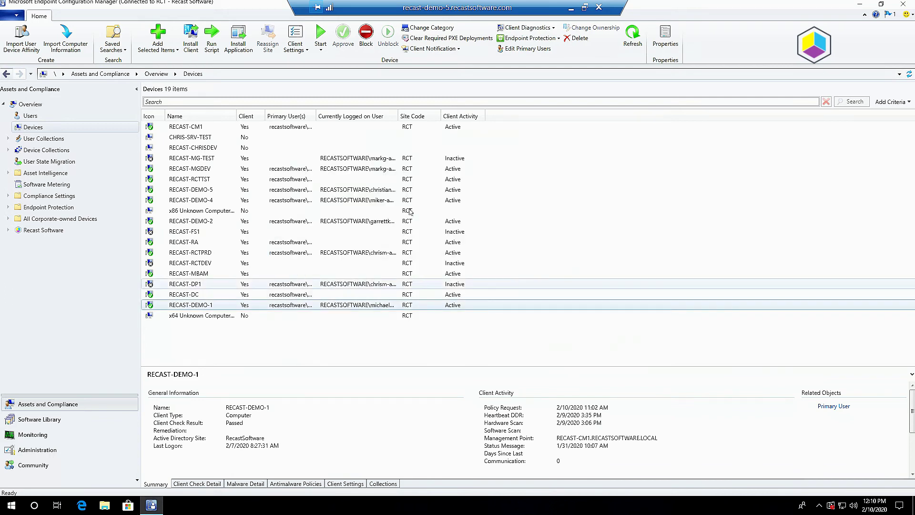
Apply Kiosk Manager profile New Profile 4 to RECAST-DEMO-1 with Deploy Immediately kept.
{"action": "right_click", "coordinate": [188, 306]}
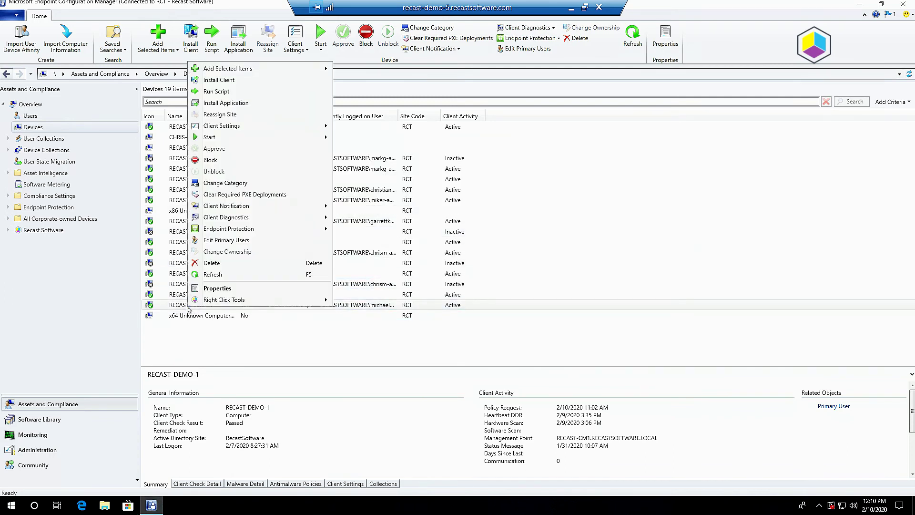
{"action": "mouse_move", "coordinate": [249, 304]}
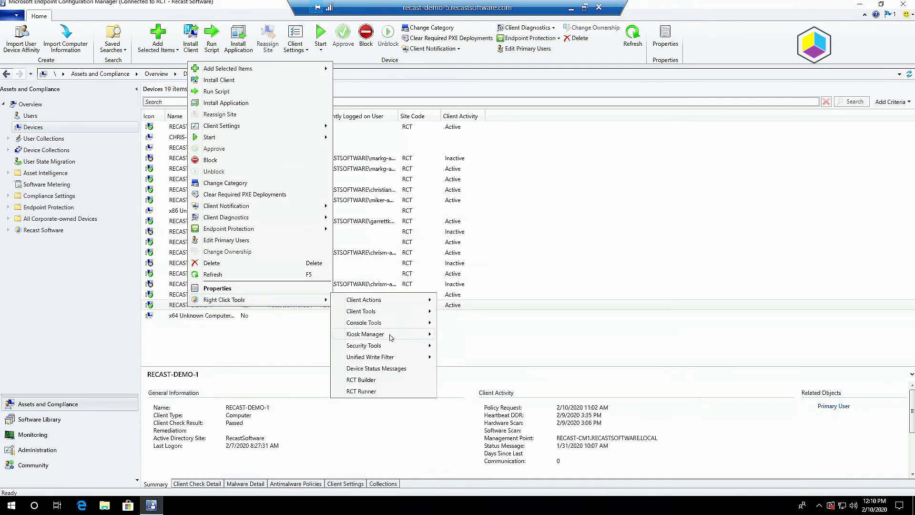
{"action": "mouse_move", "coordinate": [391, 336]}
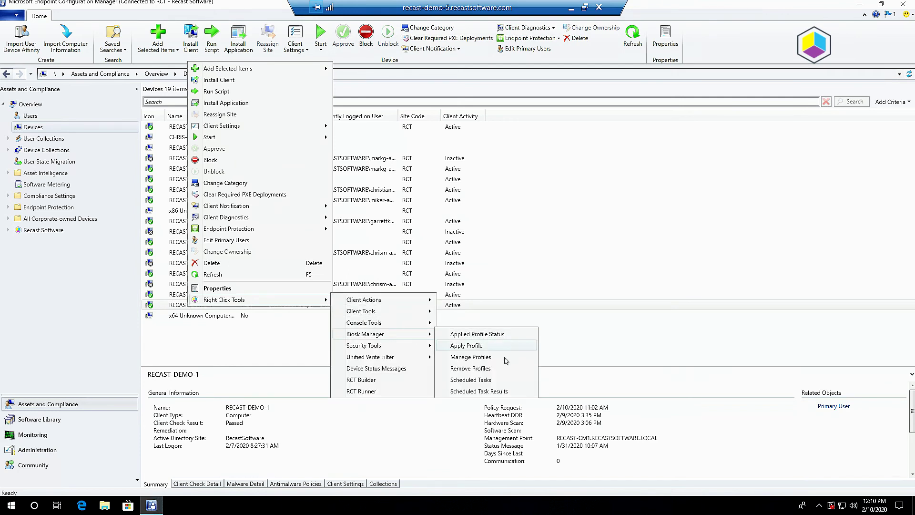
{"action": "left_click", "coordinate": [480, 346]}
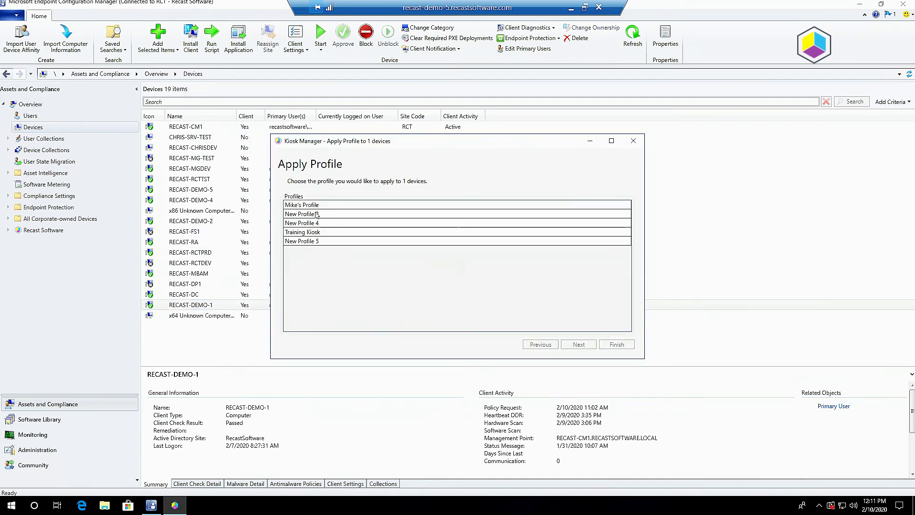
{"action": "left_click", "coordinate": [315, 223]}
{"action": "left_click", "coordinate": [578, 344]}
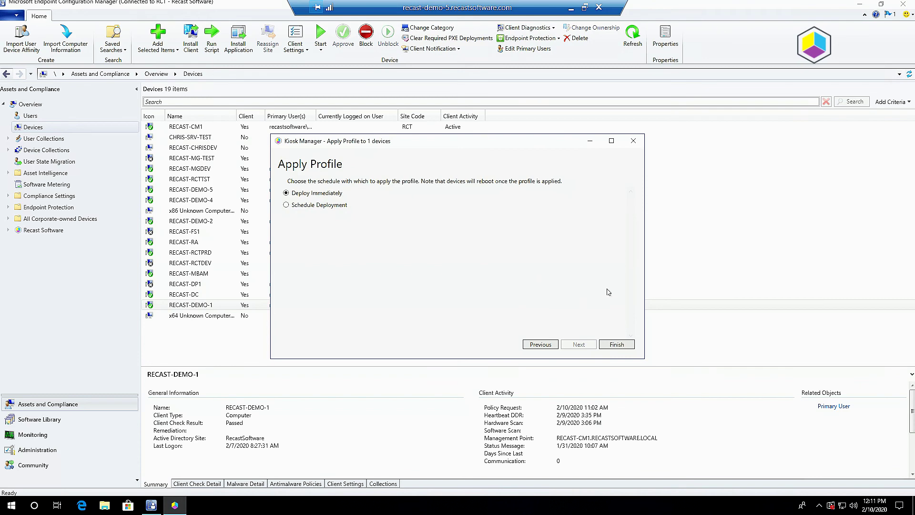
{"action": "left_click", "coordinate": [634, 141]}
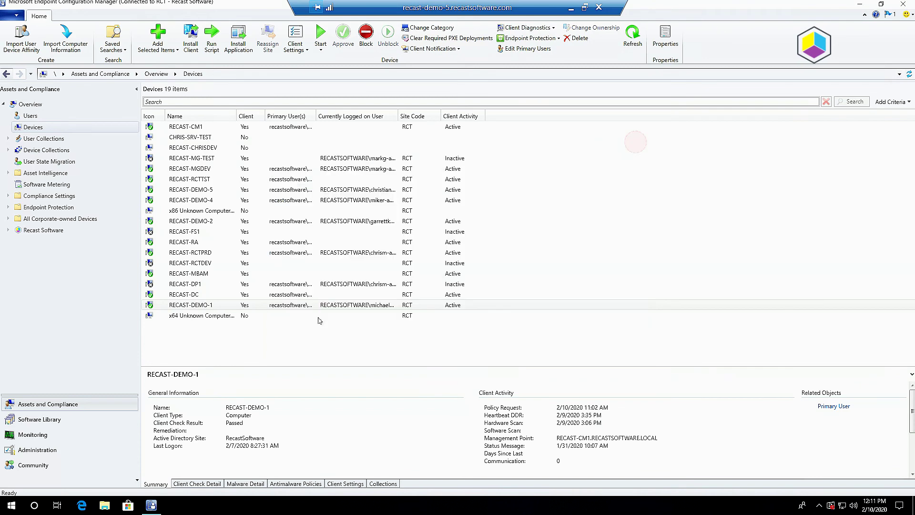
Bring up the Right Click Tools > Kiosk Manager submenu for RECAST-DEMO-1.
{"action": "right_click", "coordinate": [204, 305]}
{"action": "mouse_move", "coordinate": [286, 296]}
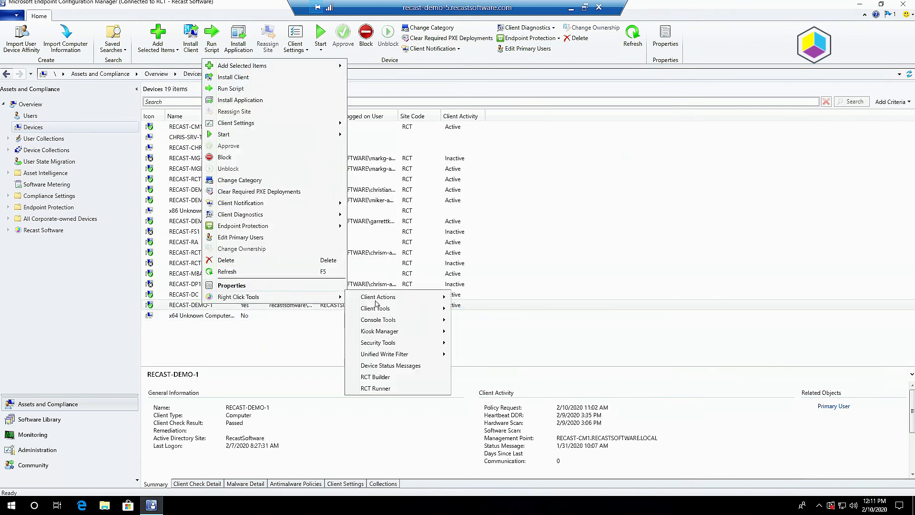